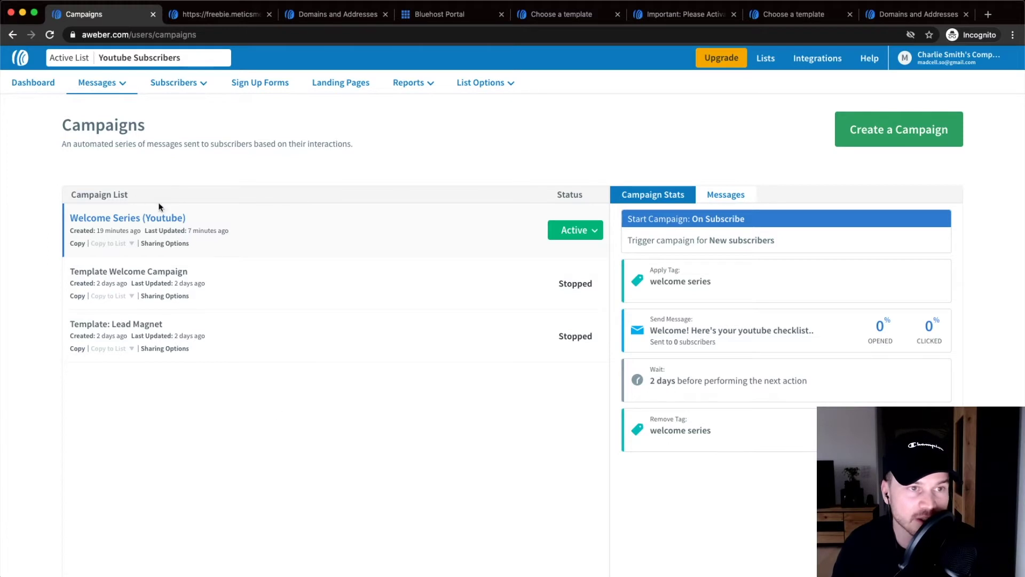
Step: Show the Messages menu listing drafts, broadcasts and split tests
mouse_move(103, 94)
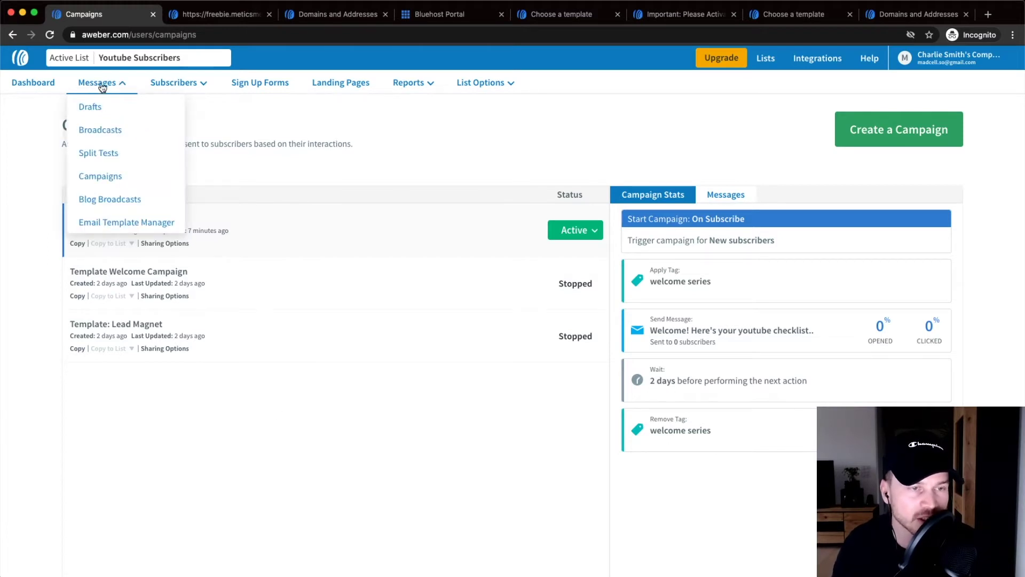
Step: Go to Broadcasts and start a new Drag & Drop email on the Single Column / Hero template
left_click(105, 131)
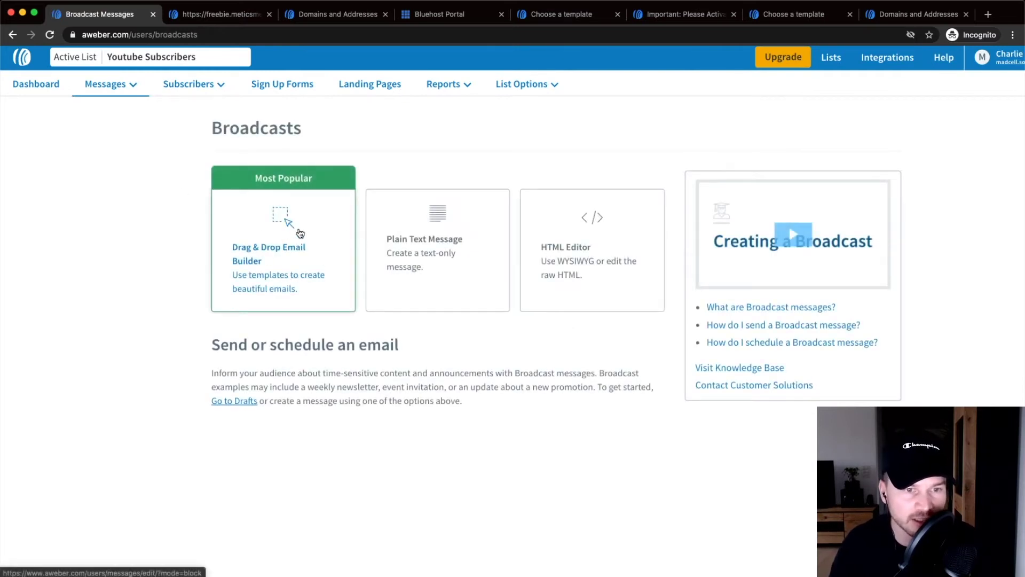
scroll(300, 233, "up", 2)
scroll(288, 233, "down", 3)
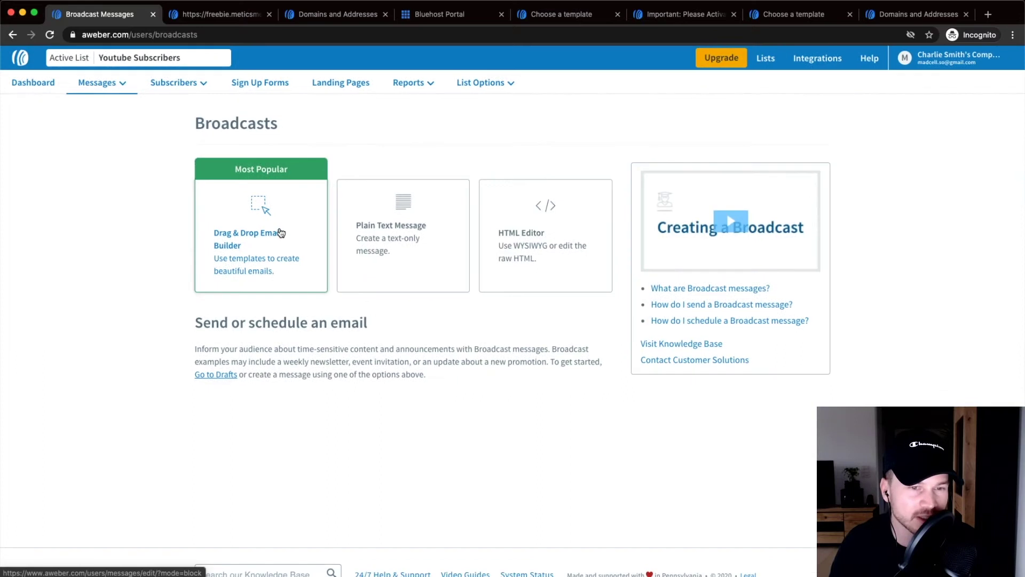
left_click(281, 233)
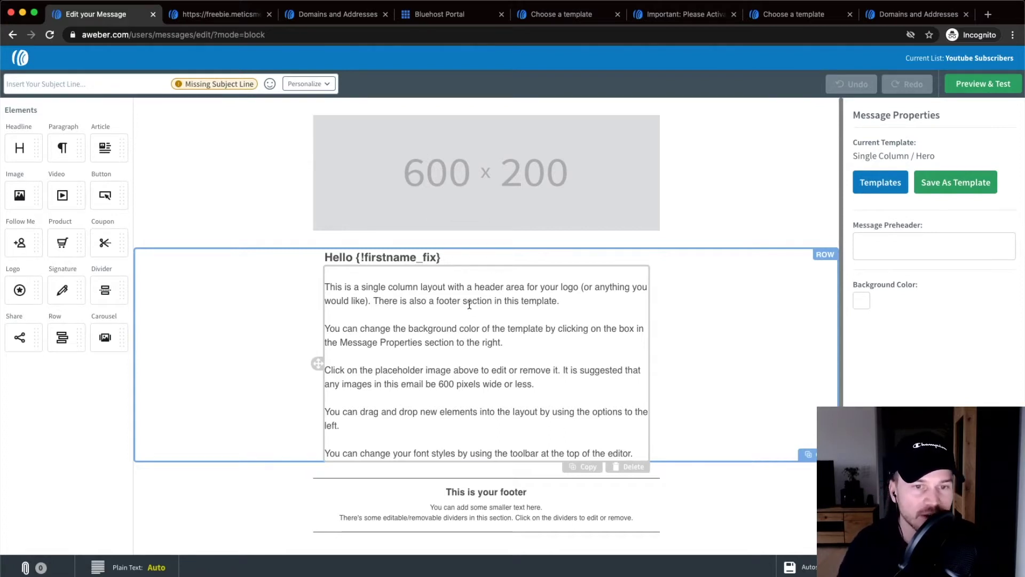
Step: Delete the 600 x 200 placeholder image and replace the sample paragraph with lines 'fewfewf' and 'bfouwefew'
left_click(458, 177)
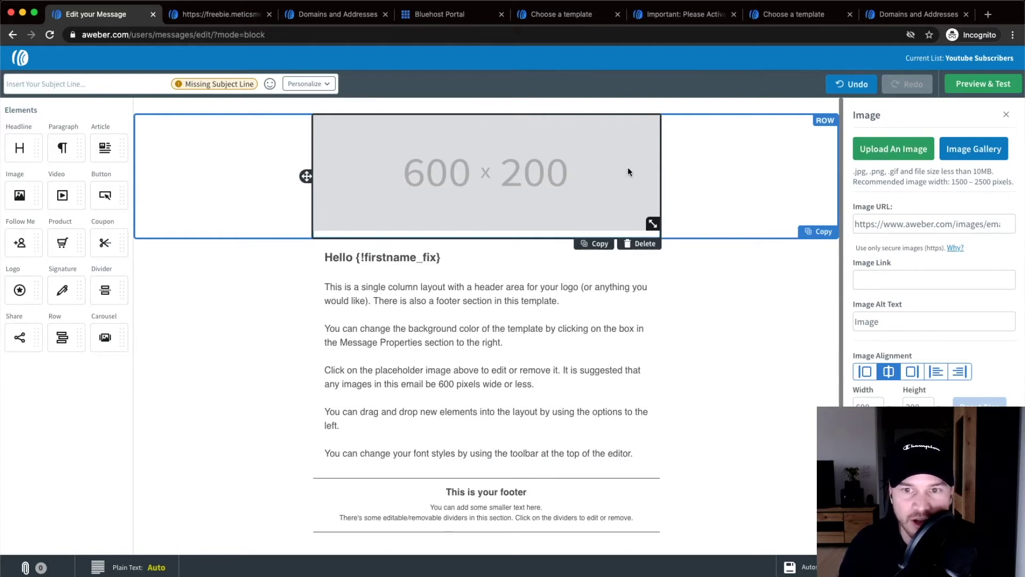
left_click(644, 244)
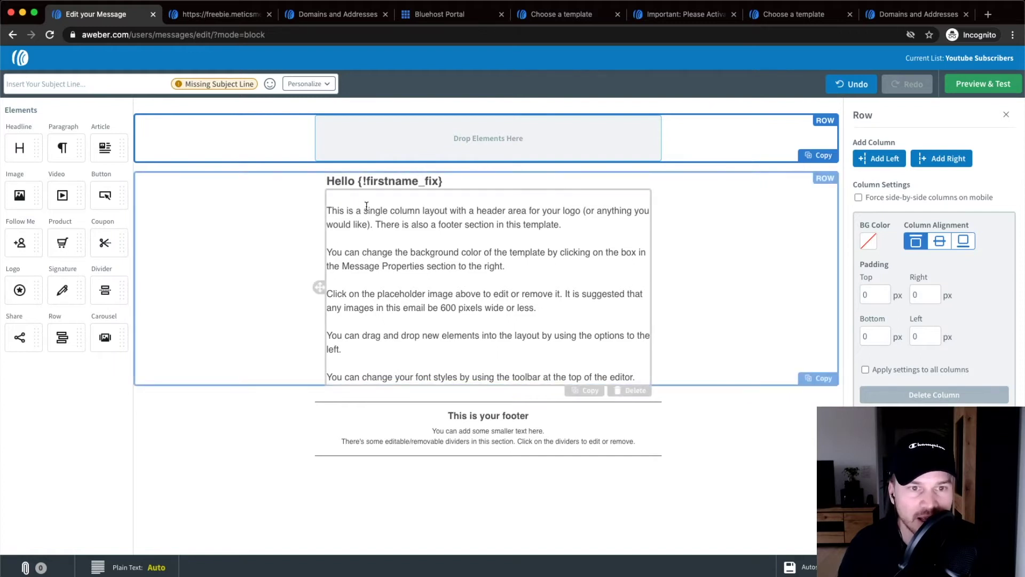
left_click_drag(331, 211, 635, 374)
type("few")
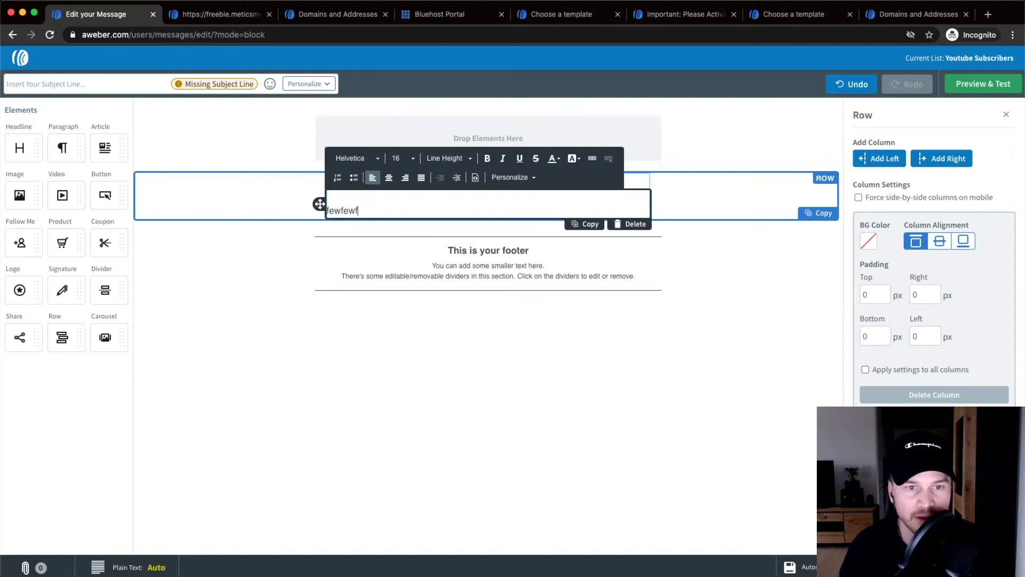
type("fewf")
key("Return")
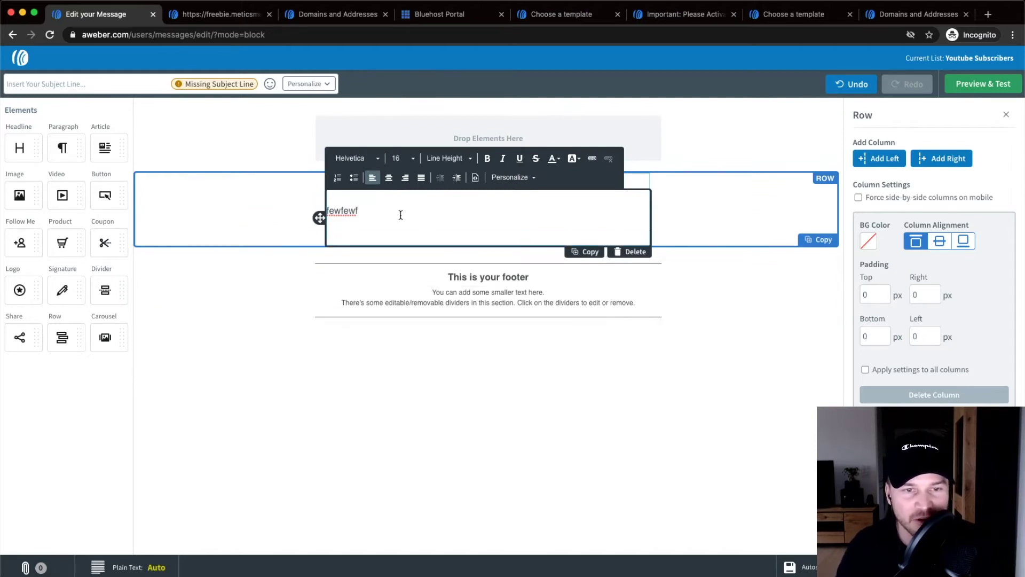
type("bfouwefew")
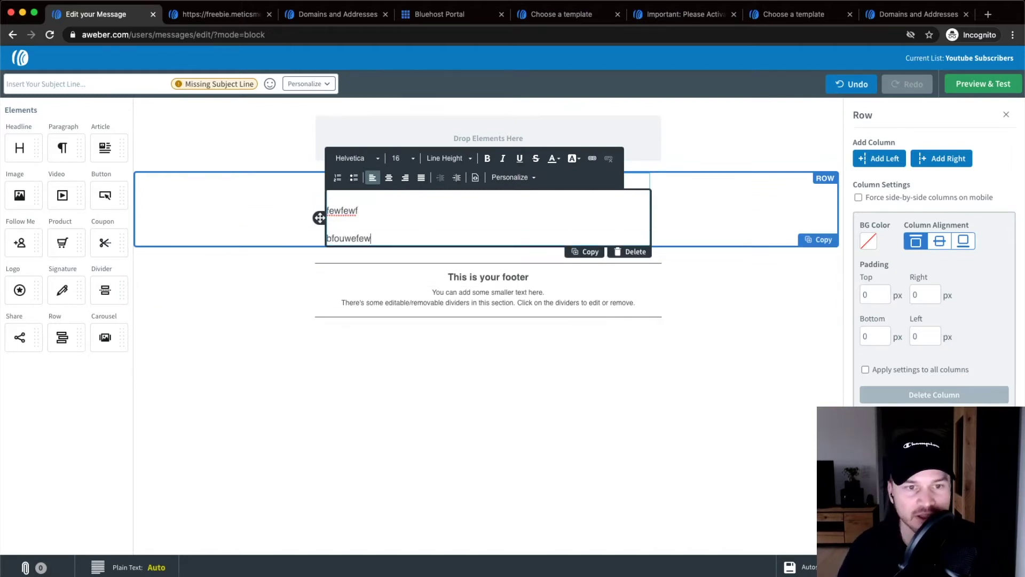
Step: Link the second line 'bfouwefew' to google.com
left_click_drag(393, 250, 338, 234)
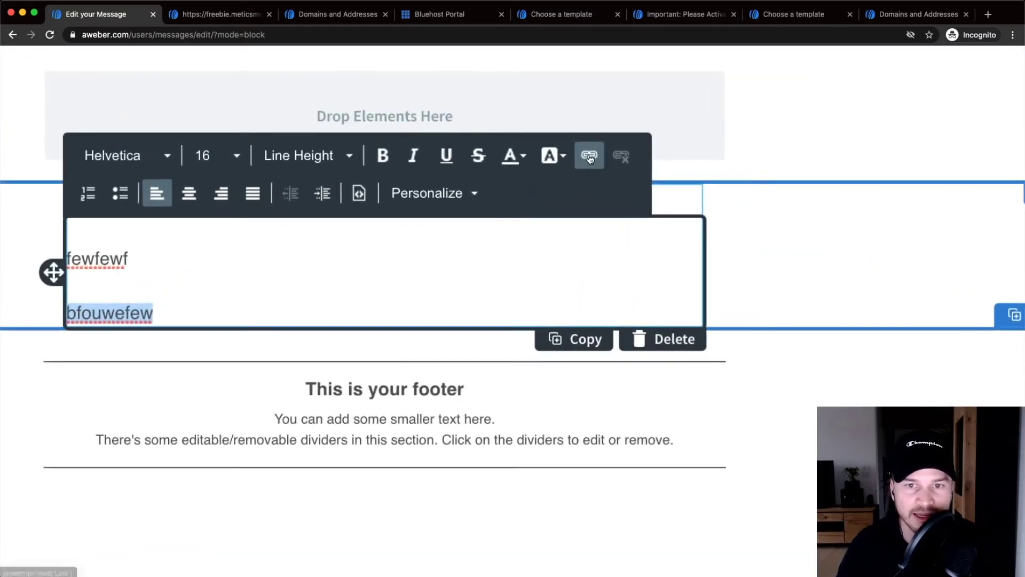
left_click(589, 156)
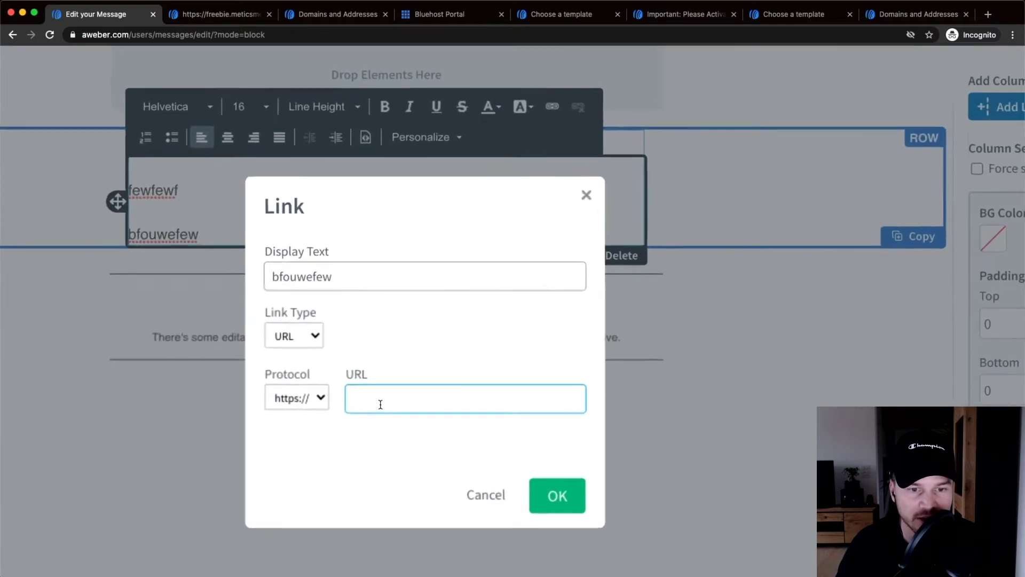
type("goog")
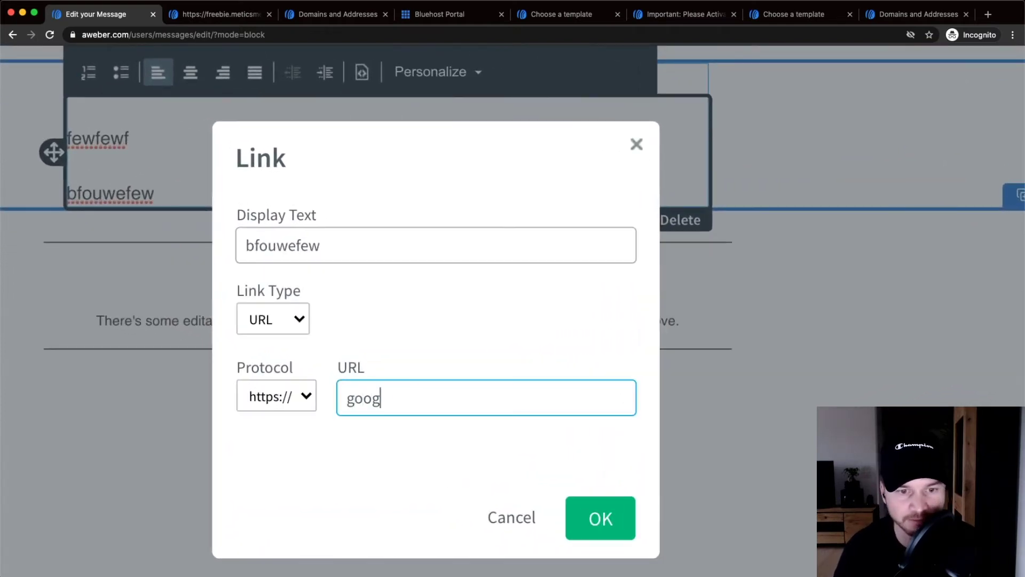
type("le.com")
left_click(576, 517)
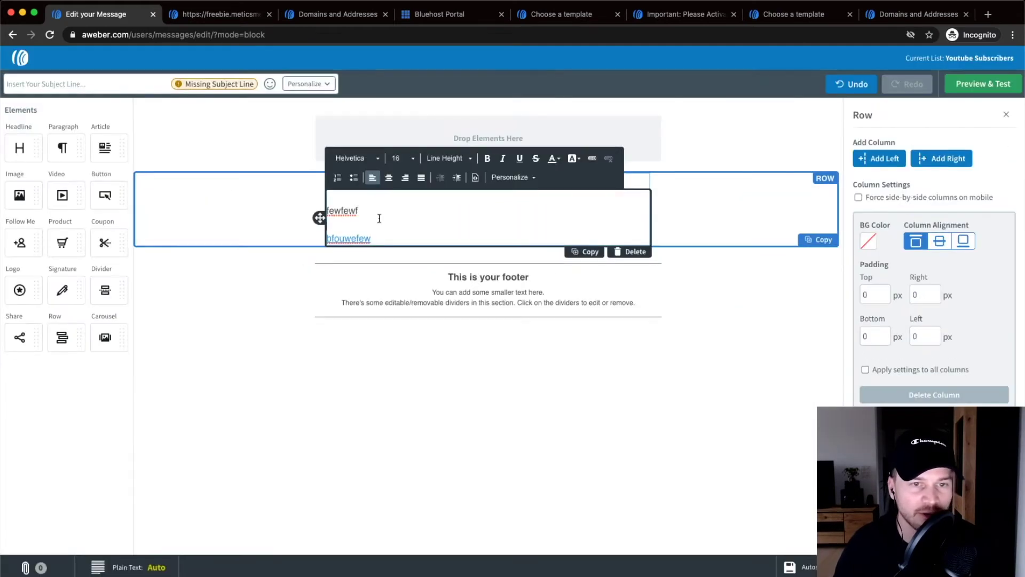
left_click(334, 398)
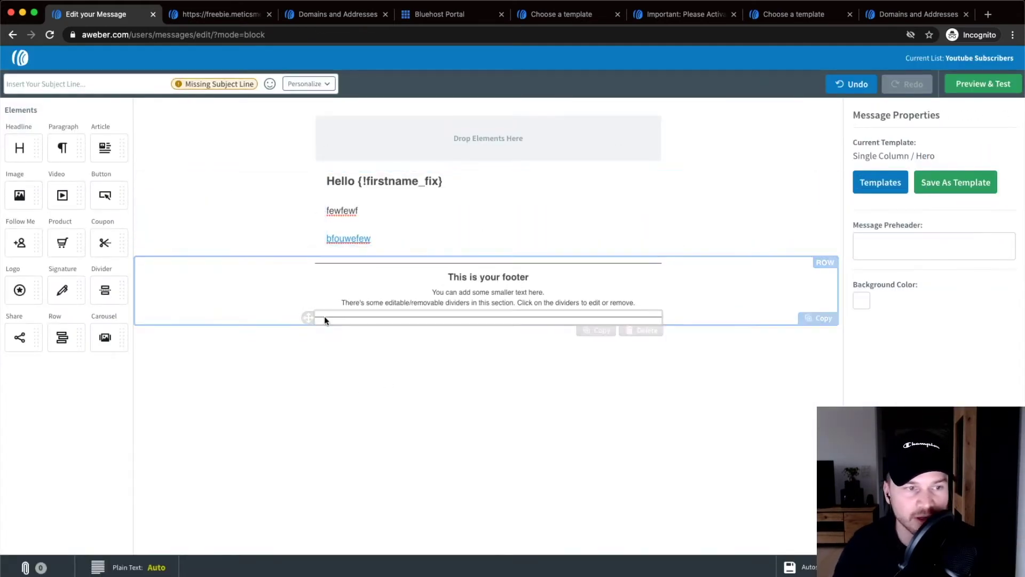
Step: Add an Image block below the linked text and a 25%-off Coupon block above it
left_click_drag(19, 195, 500, 245)
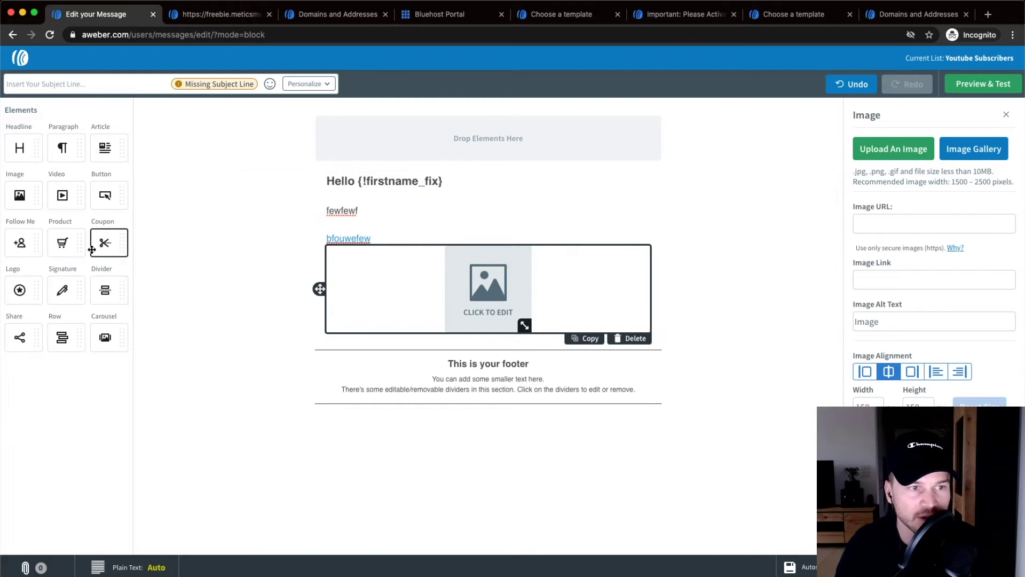
left_click_drag(105, 243, 538, 241)
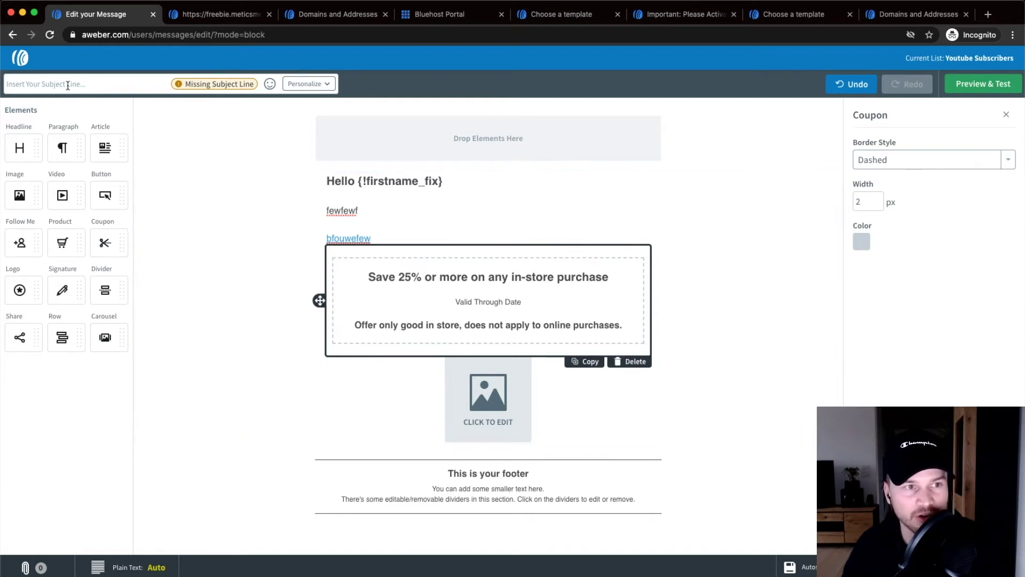
Step: Set the subject to 'We have big news..' followed by the subscriber's full name field
left_click(33, 89)
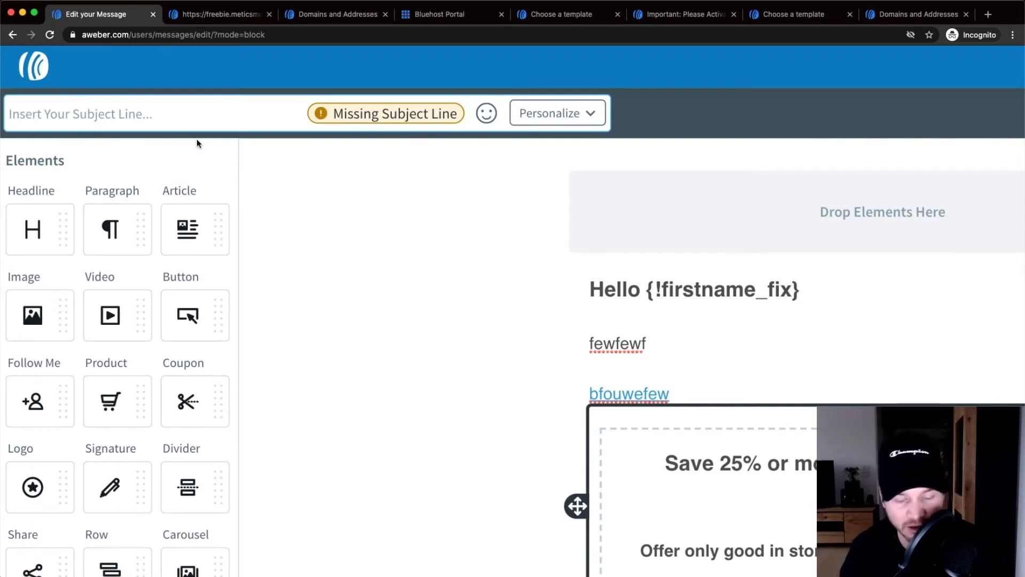
type("We hav")
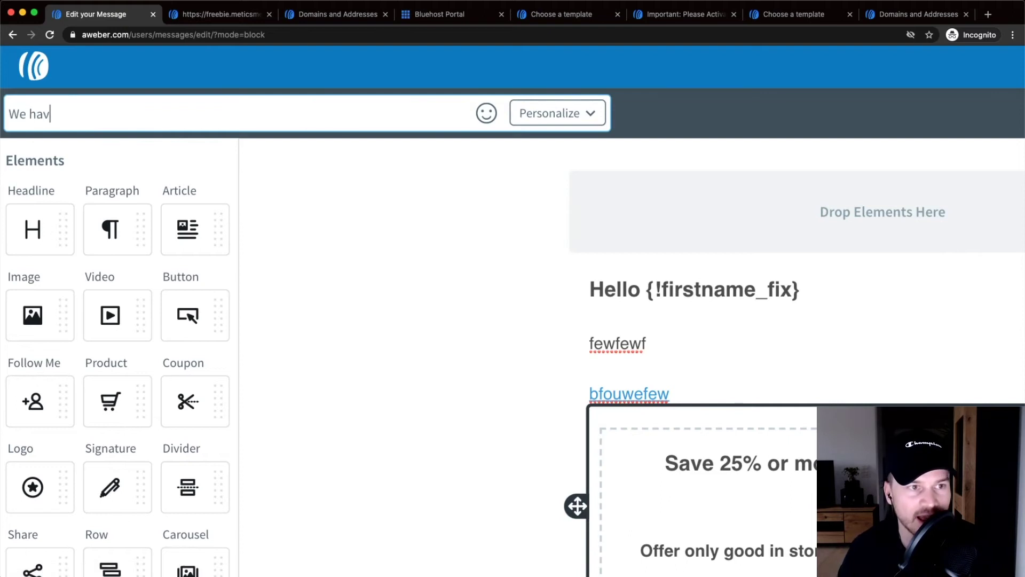
type("e b")
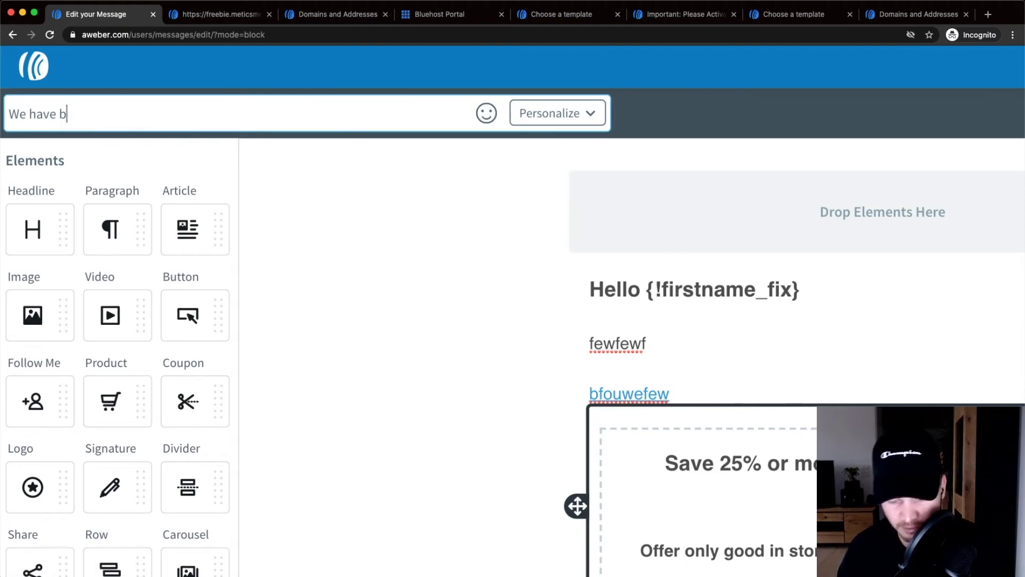
type("og nig news")
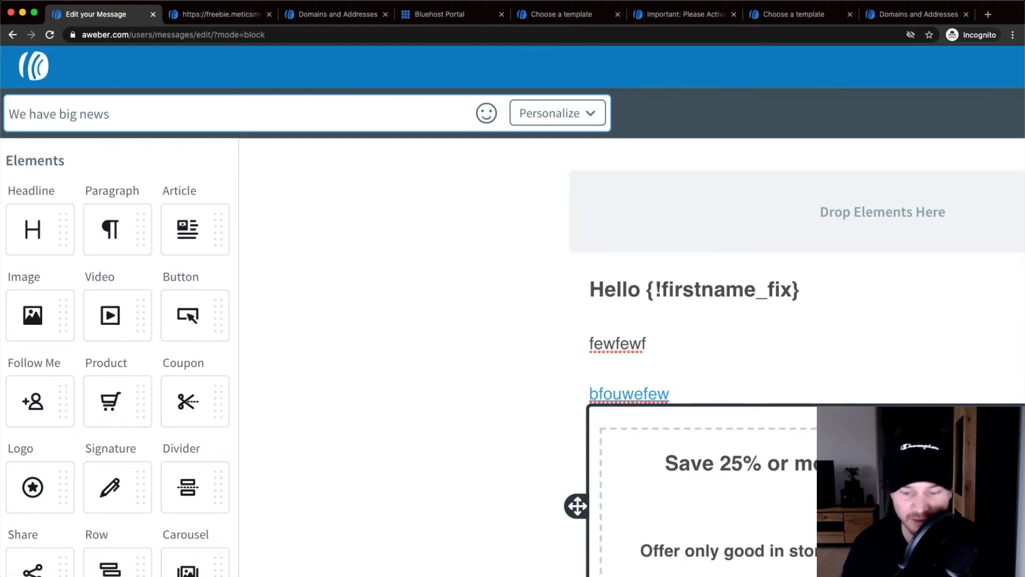
type("..")
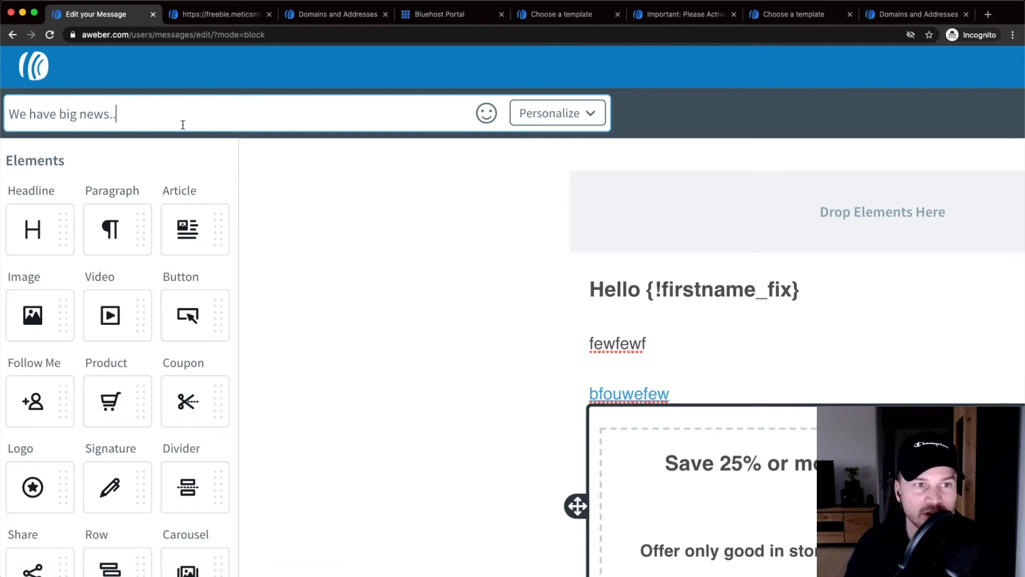
left_click(574, 112)
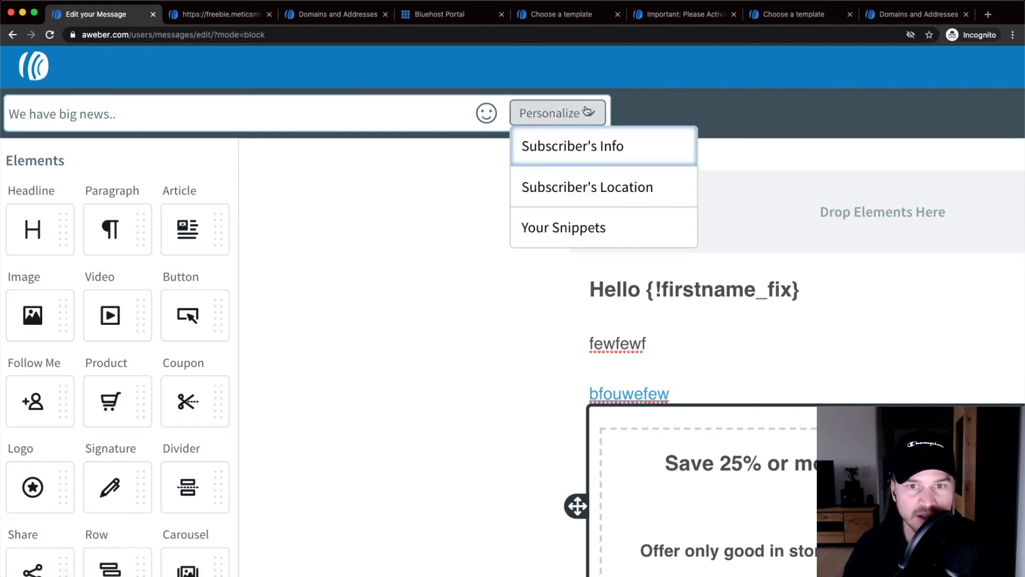
left_click(605, 142)
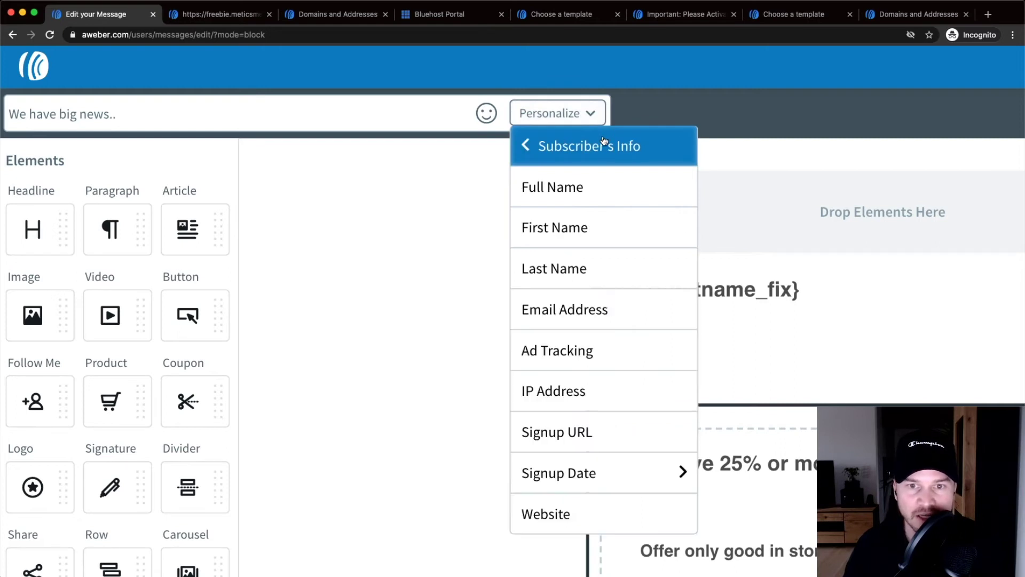
left_click(589, 203)
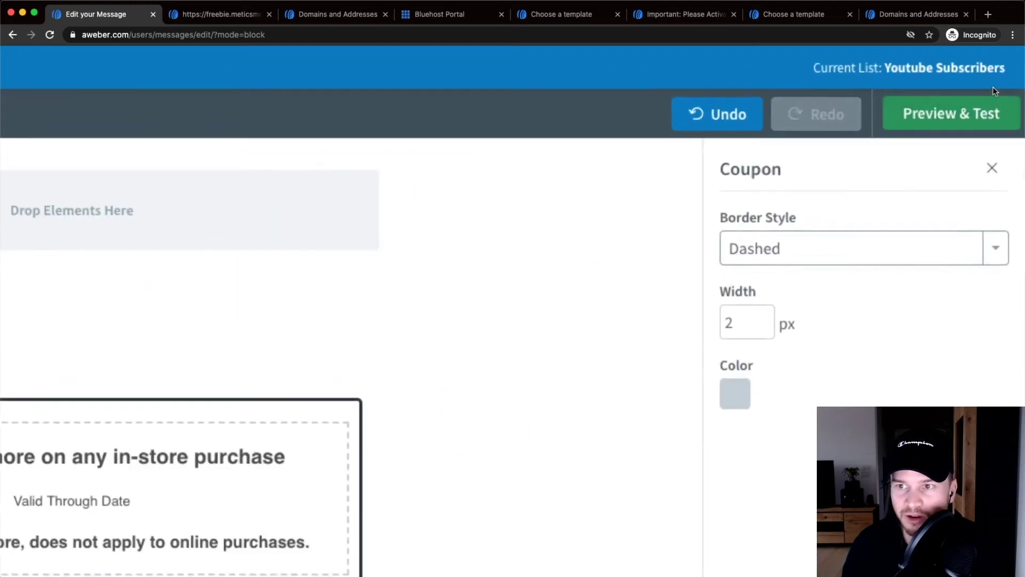
Step: Preview the email on desktop and mobile, check the test recipient, then return to the editor
left_click(934, 126)
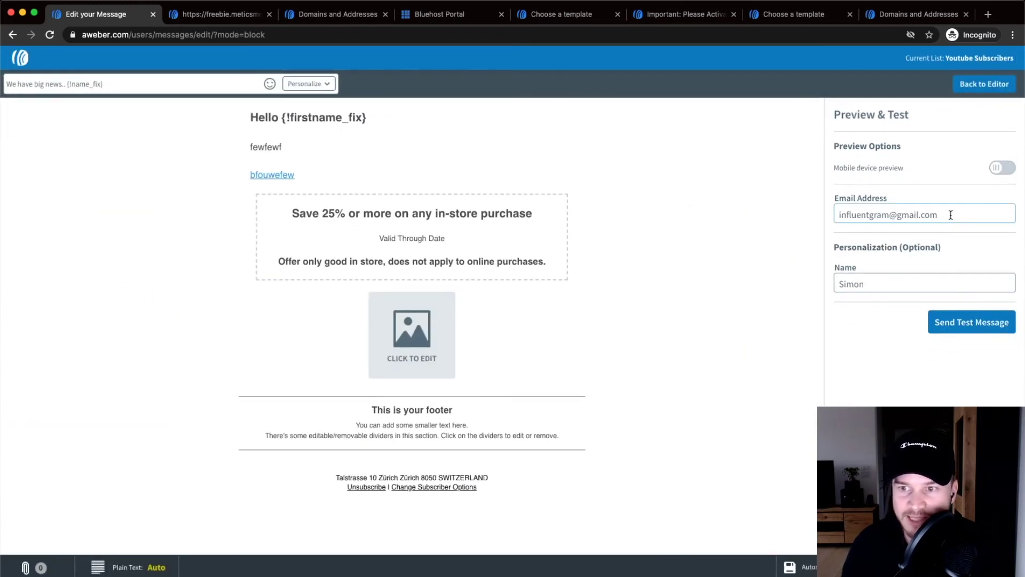
left_click_drag(949, 214, 838, 214)
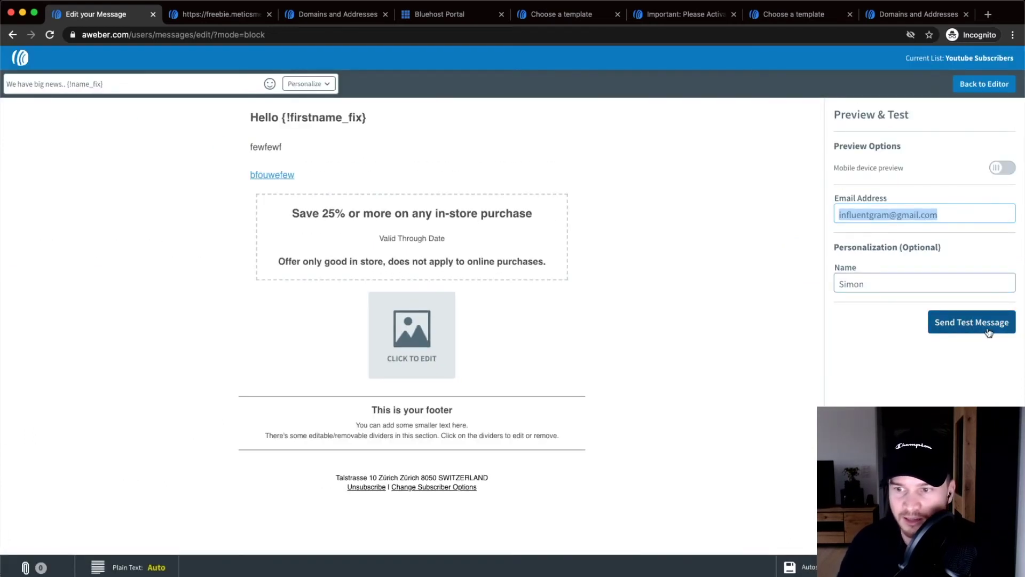
left_click(1007, 171)
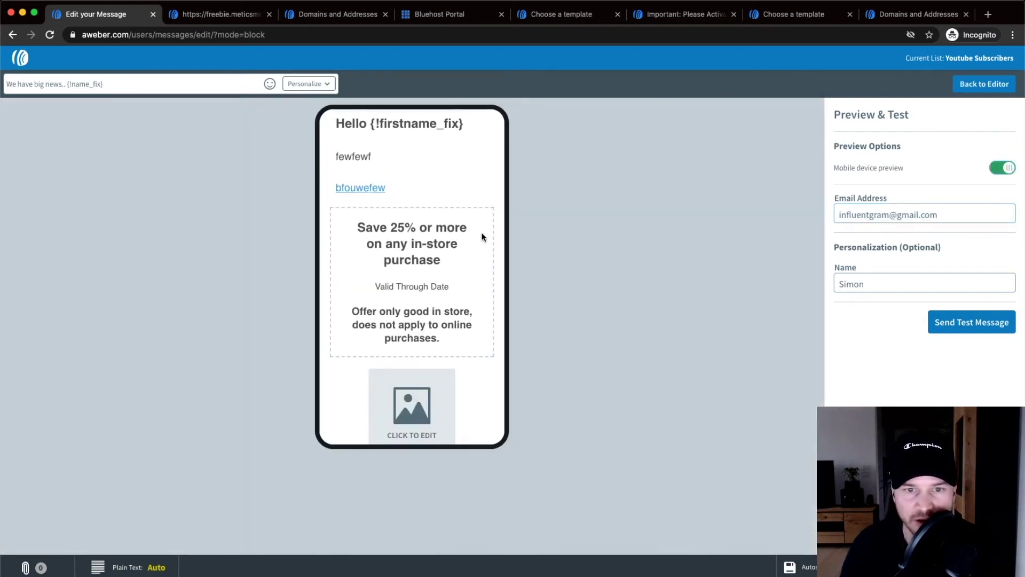
scroll(482, 236, "down", 4)
scroll(460, 277, "up", 4)
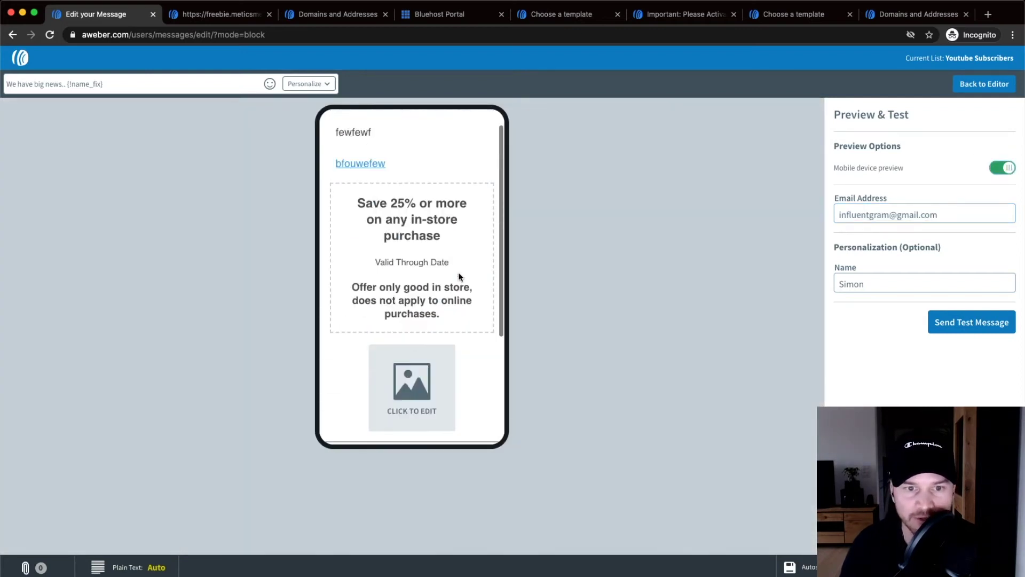
left_click(991, 169)
left_click(1008, 83)
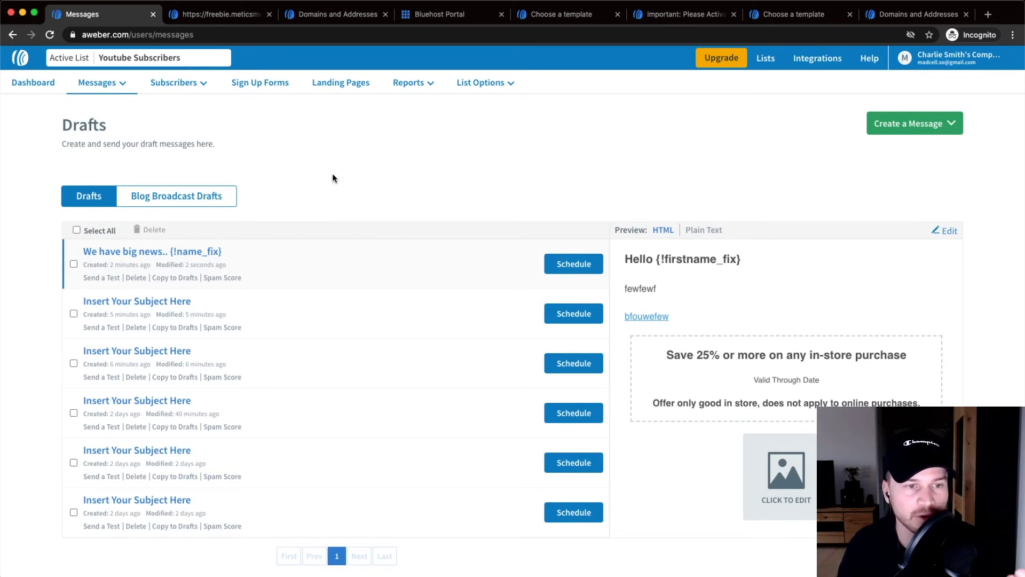
Step: Open Schedule for the 'We have big news..' draft and review its Youtube Subscribers list and Immediately timing
left_click(110, 265)
scroll(112, 265, "up", 5)
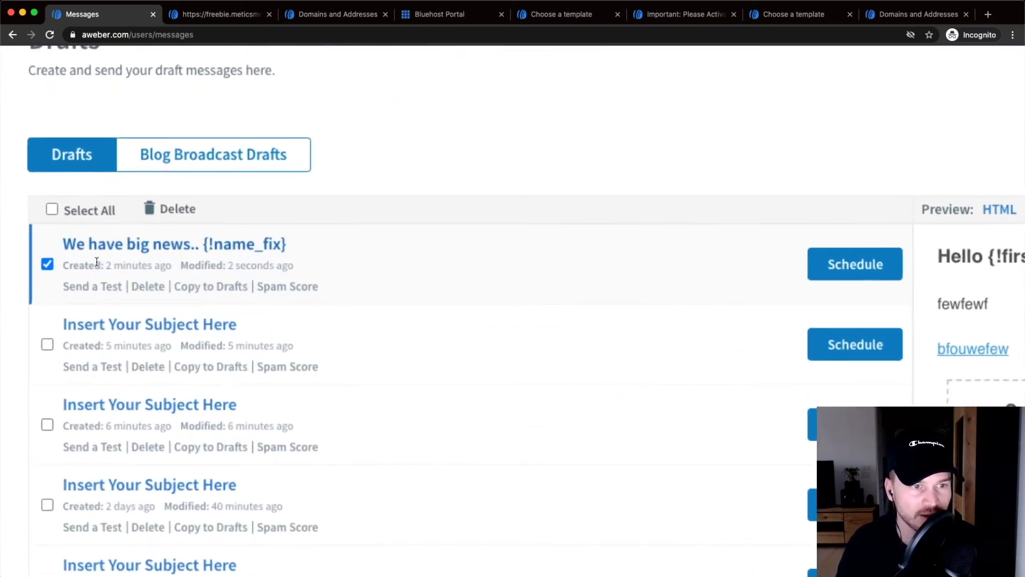
scroll(255, 257, "down", 5)
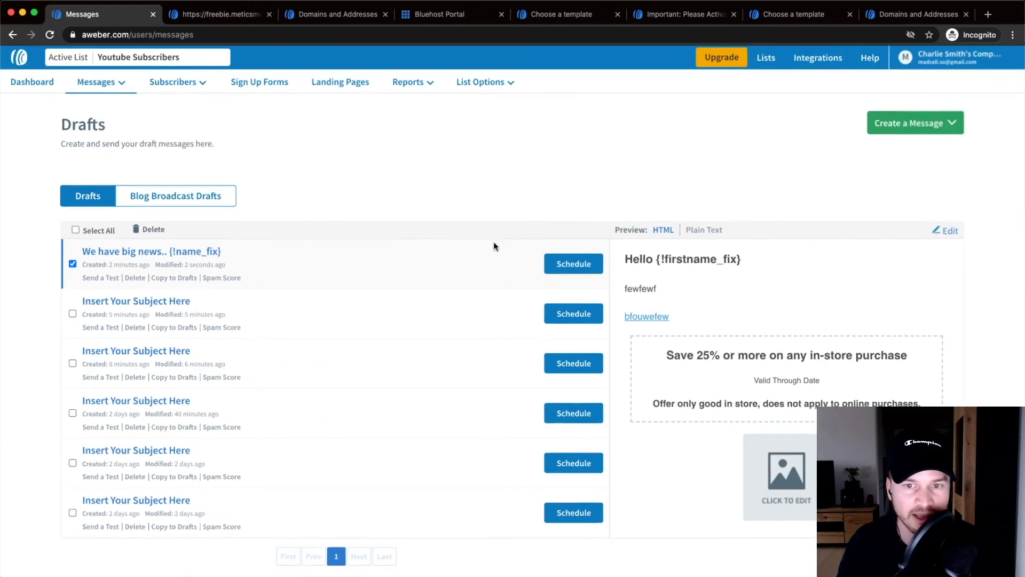
left_click(579, 264)
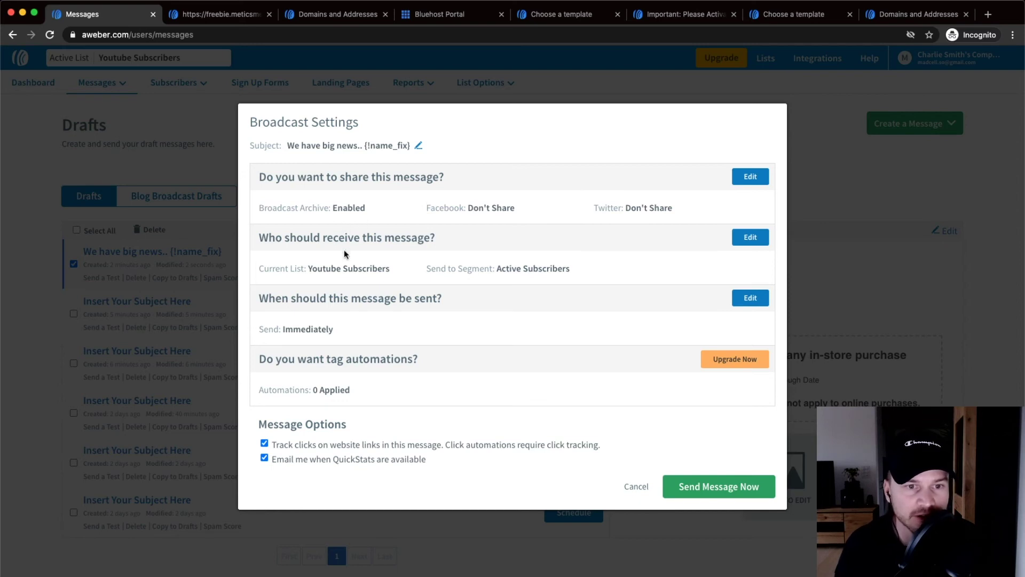
scroll(280, 242, "up", 5)
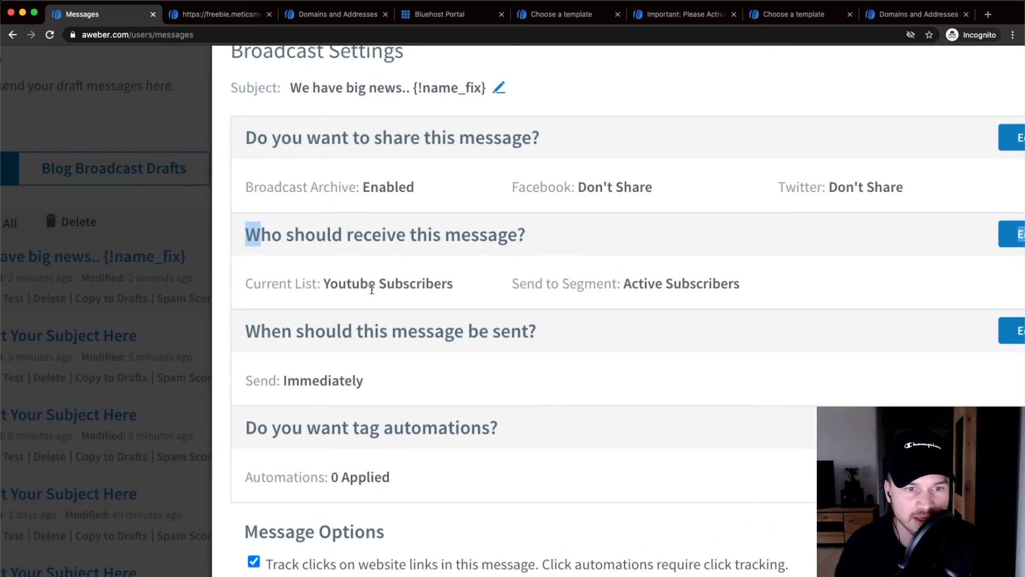
scroll(372, 289, "right", 3)
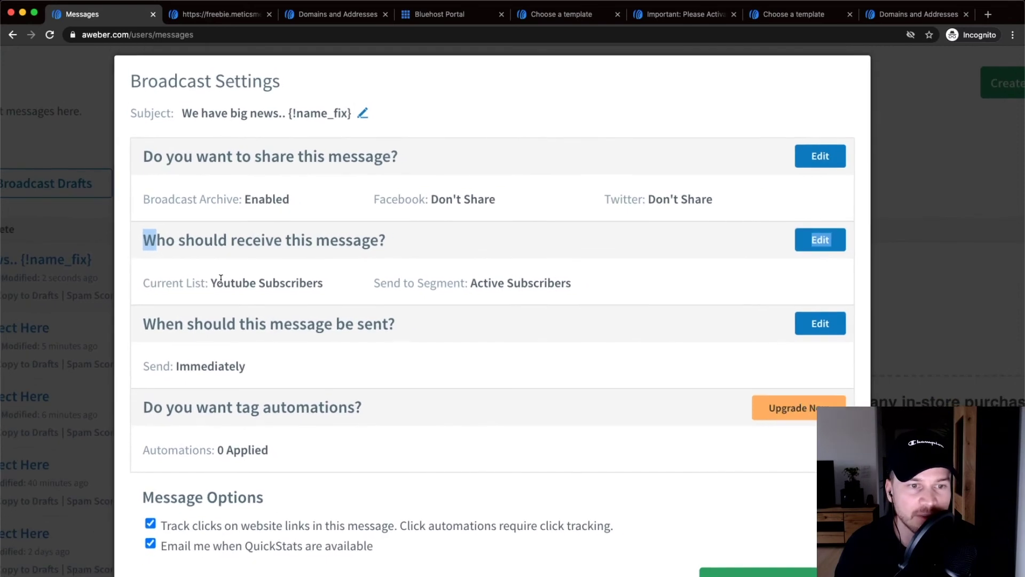
left_click_drag(212, 278, 418, 278)
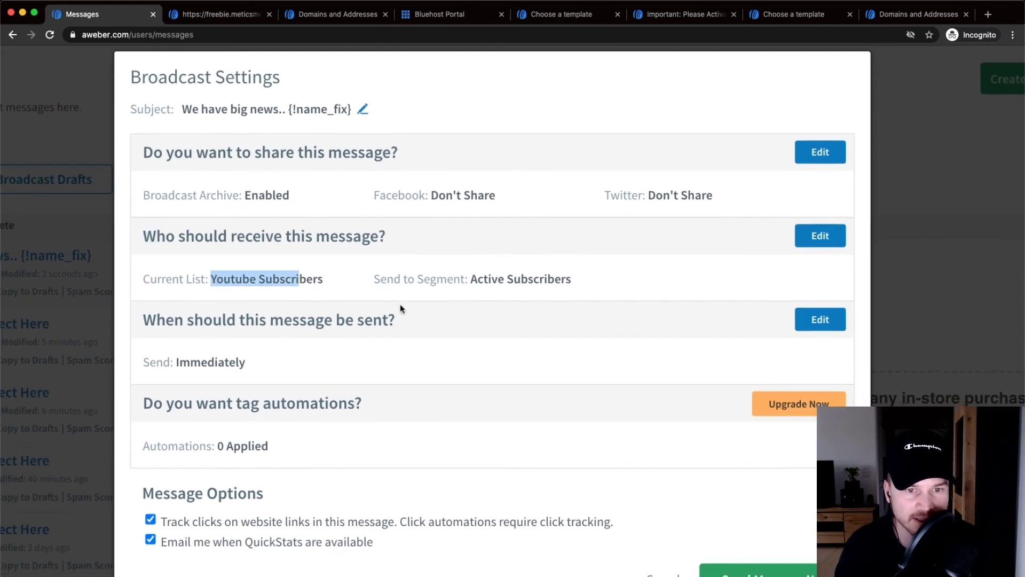
scroll(400, 303, "down", 3)
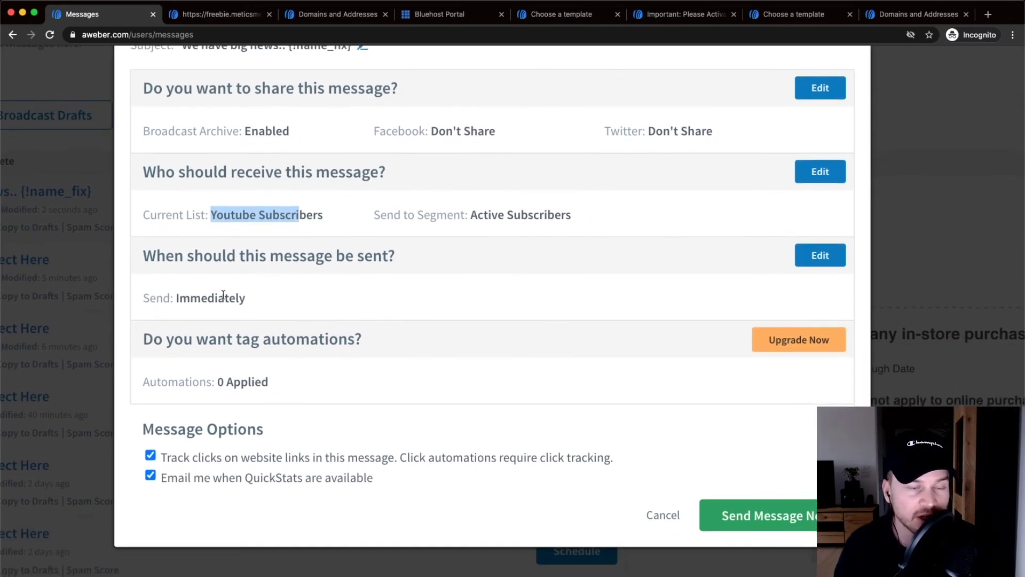
left_click_drag(177, 299, 269, 299)
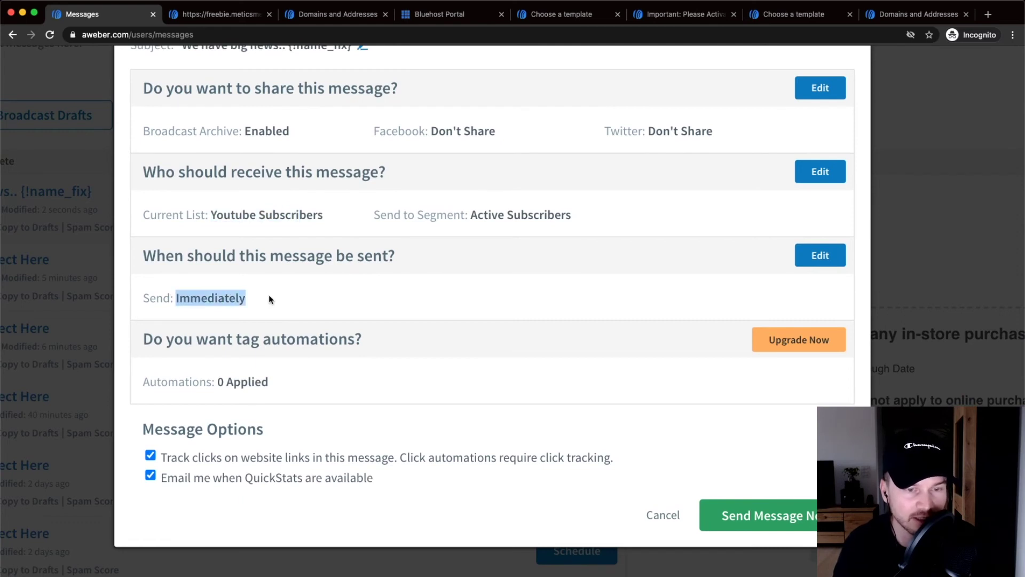
Step: Set the send time to 10:00 AM on Thu, Nov 5, 2020 and apply it
left_click(820, 256)
scroll(522, 286, "down", 2)
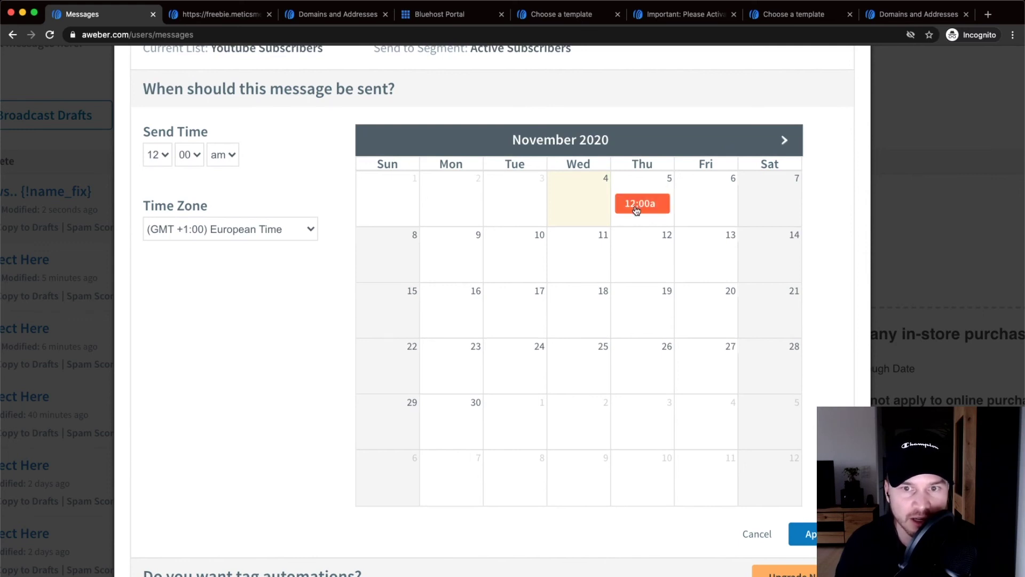
left_click(174, 156)
left_click(170, 157)
left_click(163, 158)
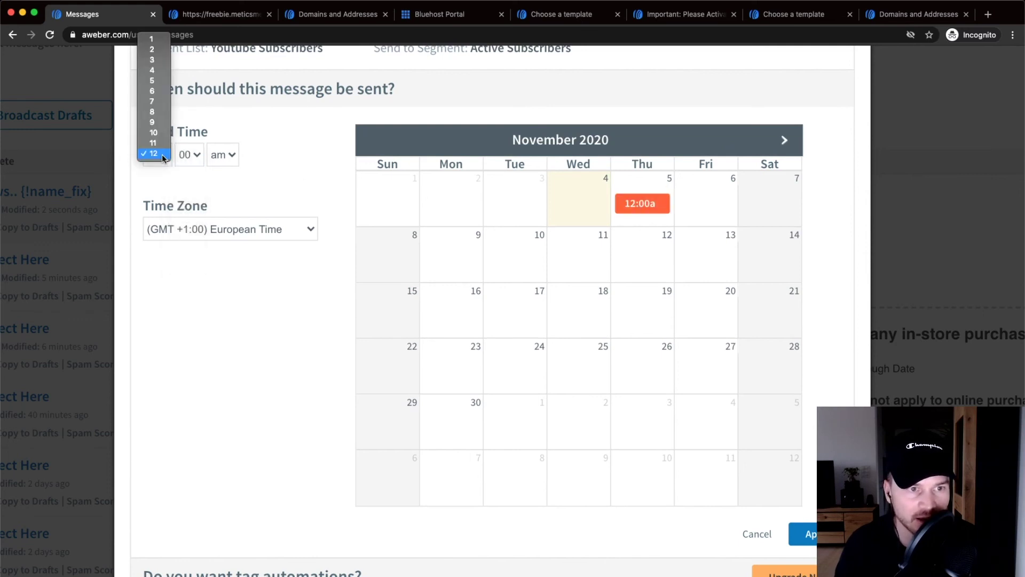
left_click(153, 132)
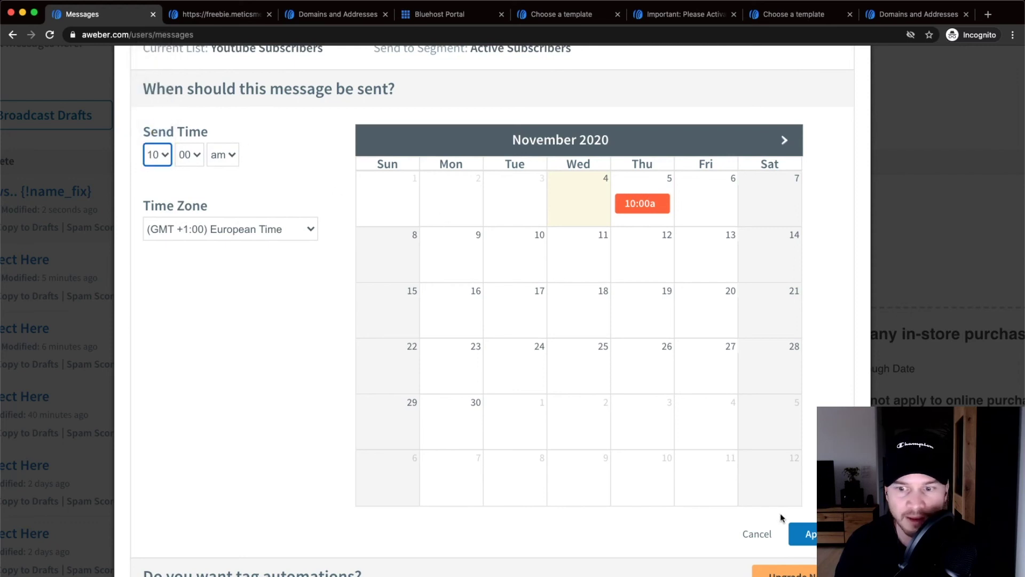
left_click(808, 532)
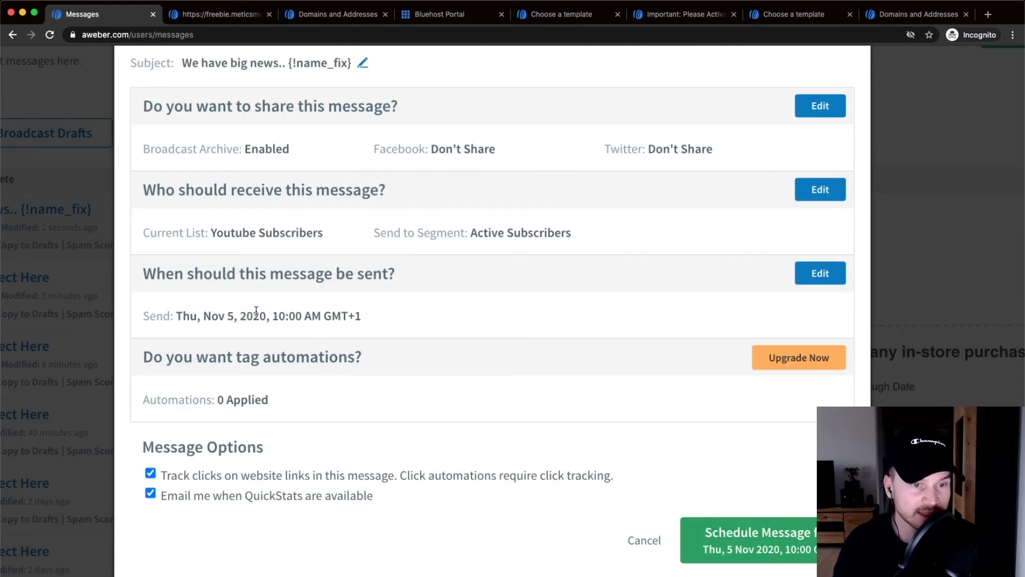
Step: Zoom out to see the whole dialog and schedule the broadcast for the chosen time
scroll(586, 310, "down", 2)
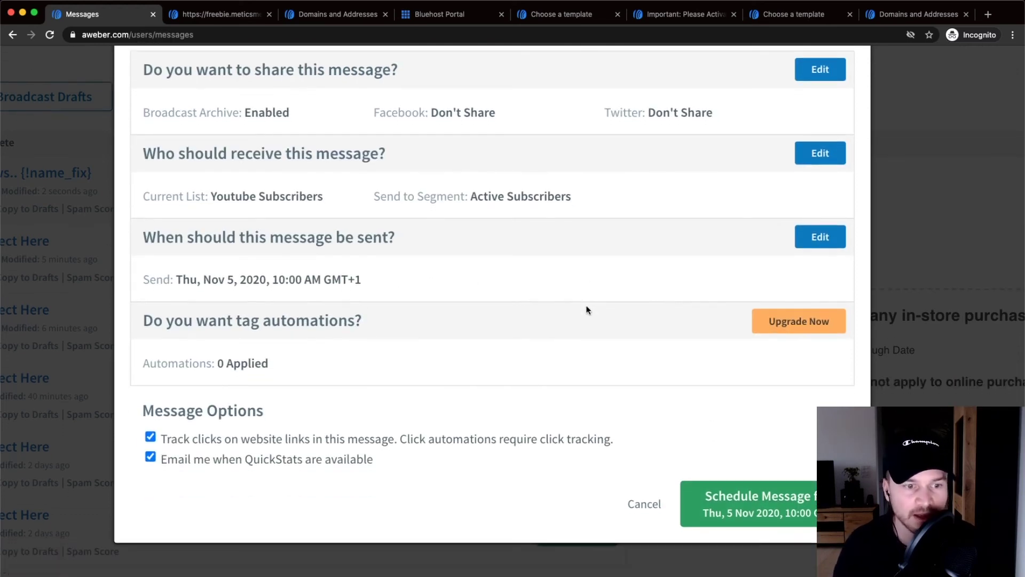
key("super+minus")
scroll(243, 444, "up", 3)
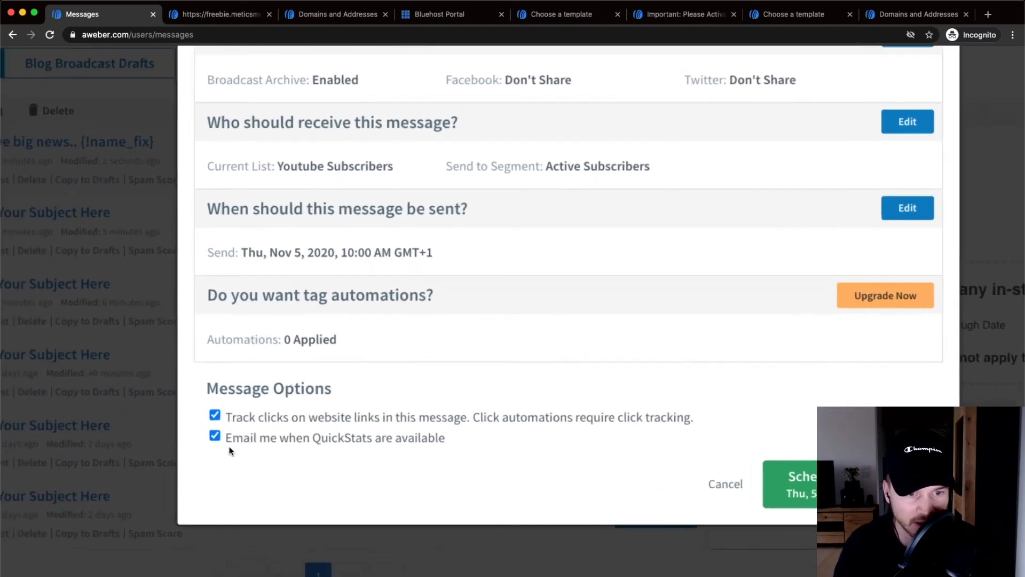
scroll(395, 457, "down", 3)
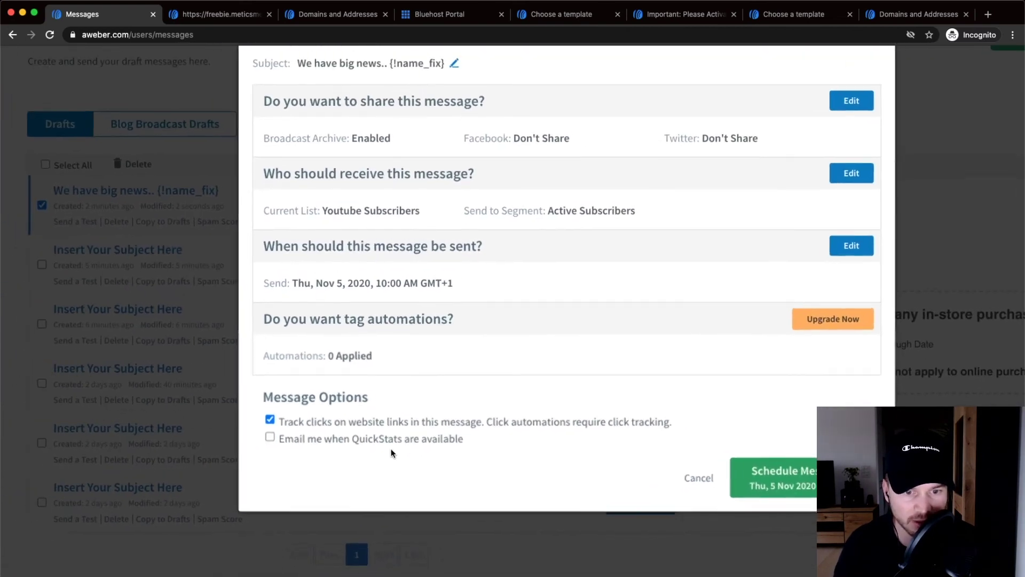
scroll(367, 425, "up", 3)
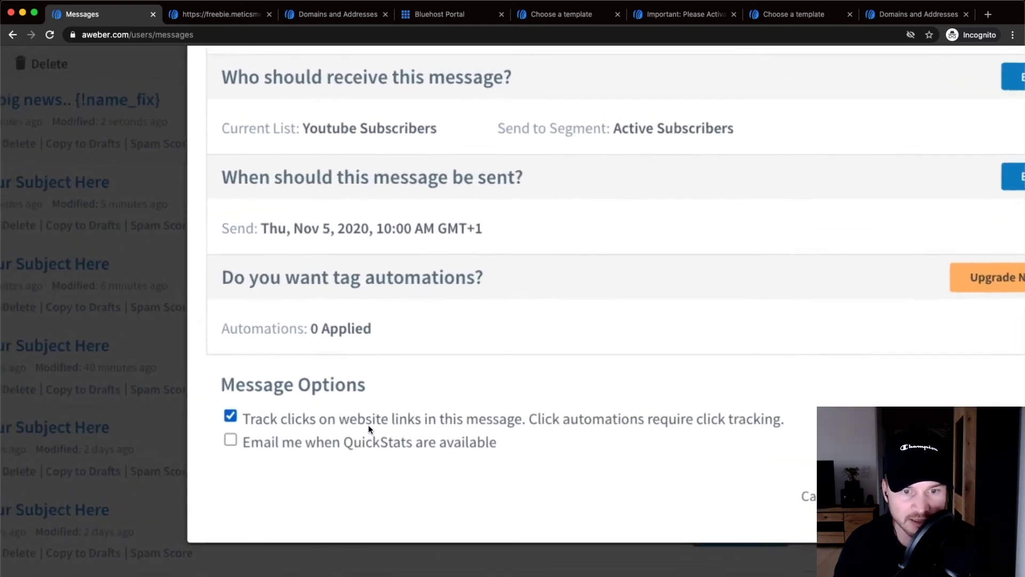
scroll(368, 428, "down", 3)
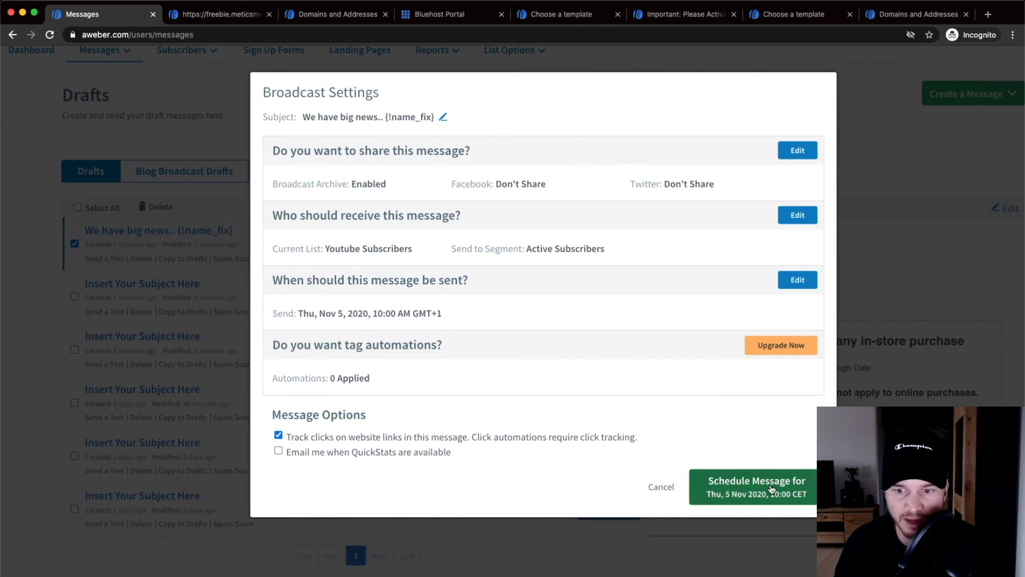
left_click(751, 494)
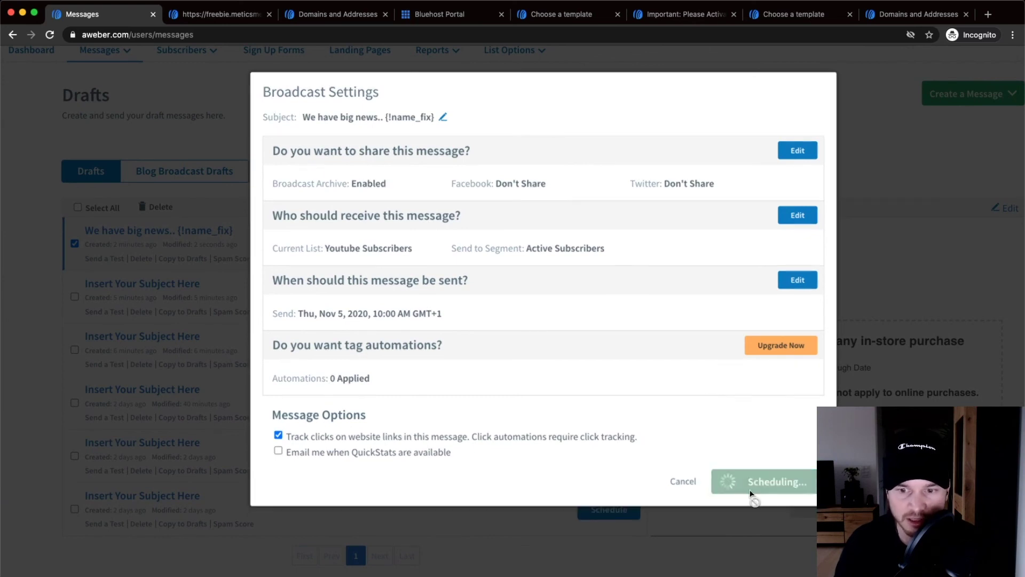